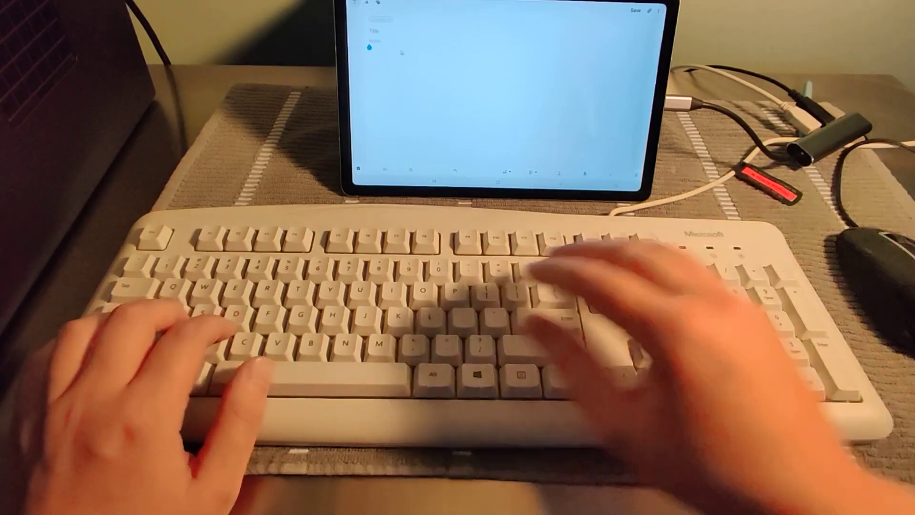
pyautogui.write('The f')
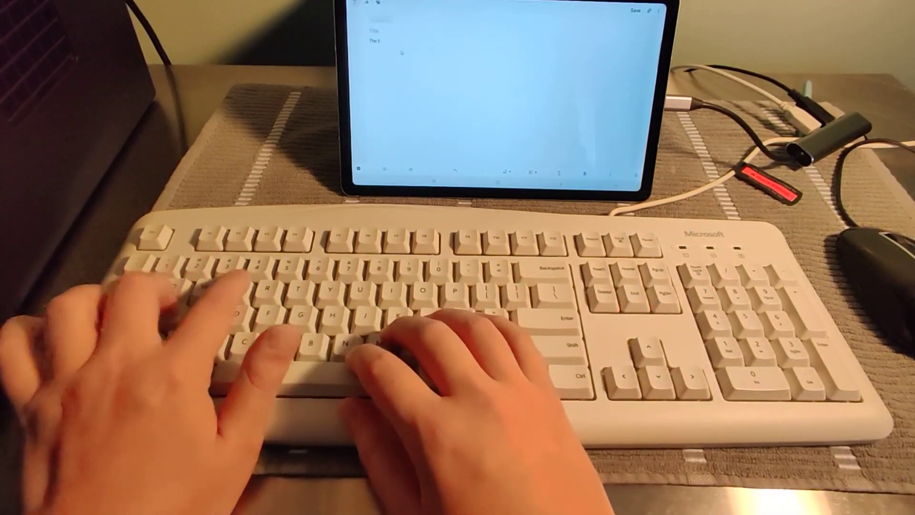
pyautogui.press('BackSpace')
pyautogui.press('BackSpace')
pyautogui.write(' Earth is')
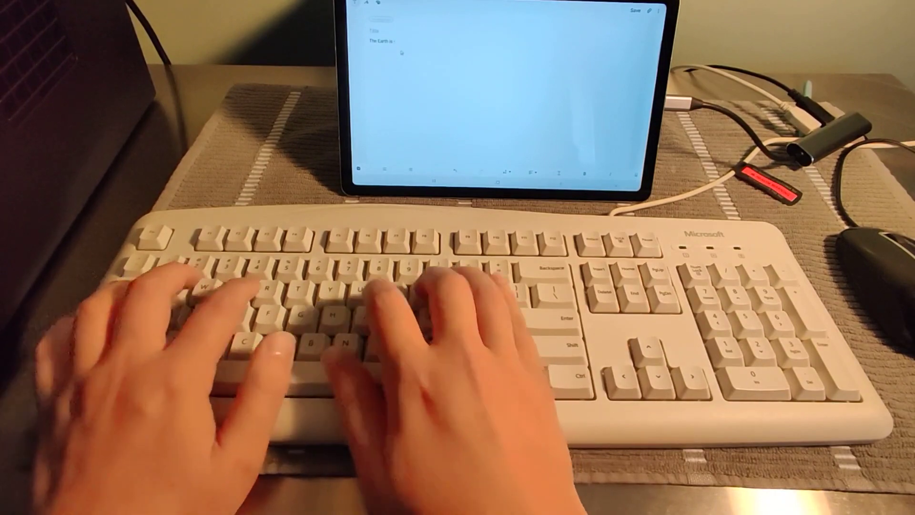
pyautogui.write(' round')
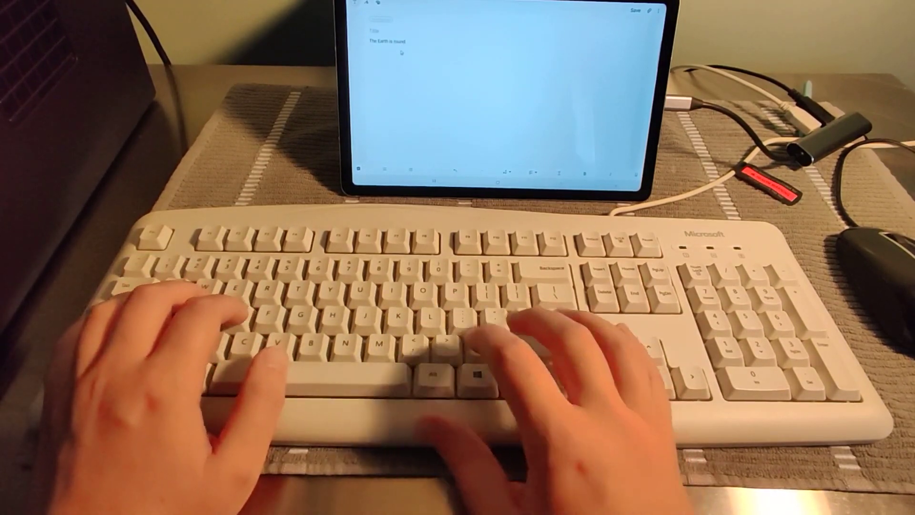
pyautogui.write(' asdkjfasdkgjdlkjasd')
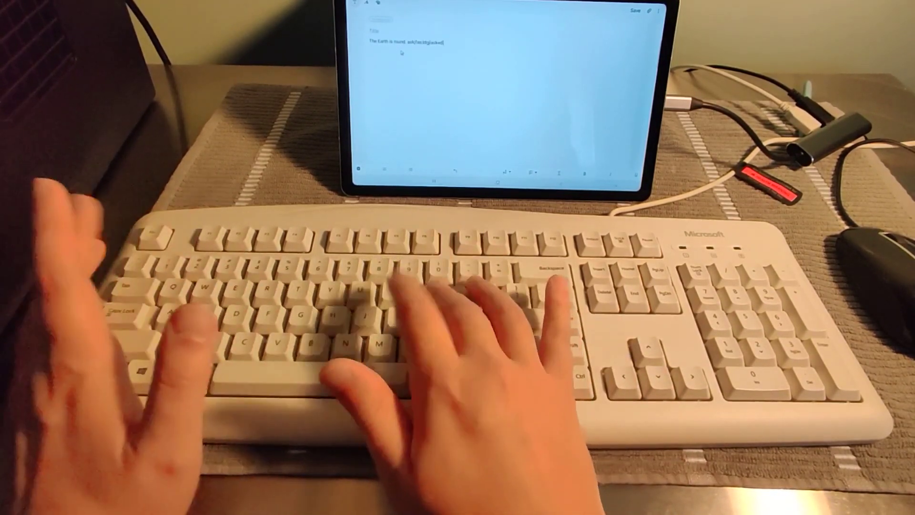